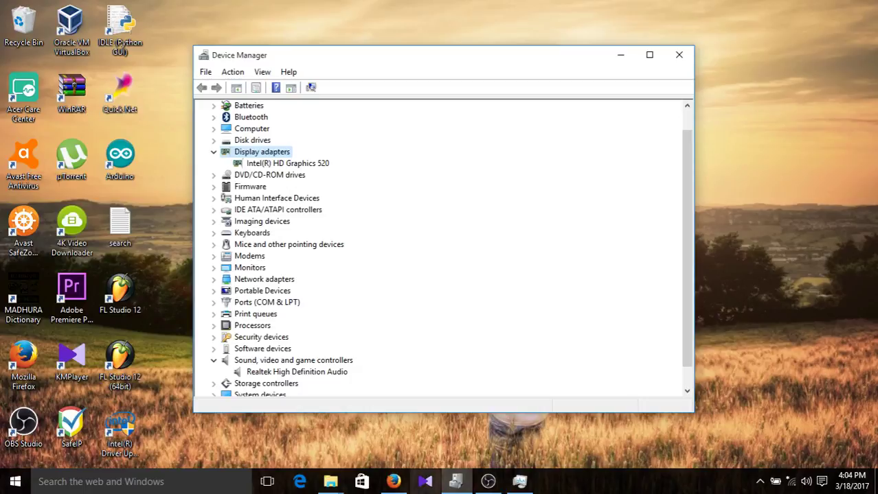
Bring Firefox's 'brands of motherboards' Google results in front of Device Manager.
left_click(393, 481)
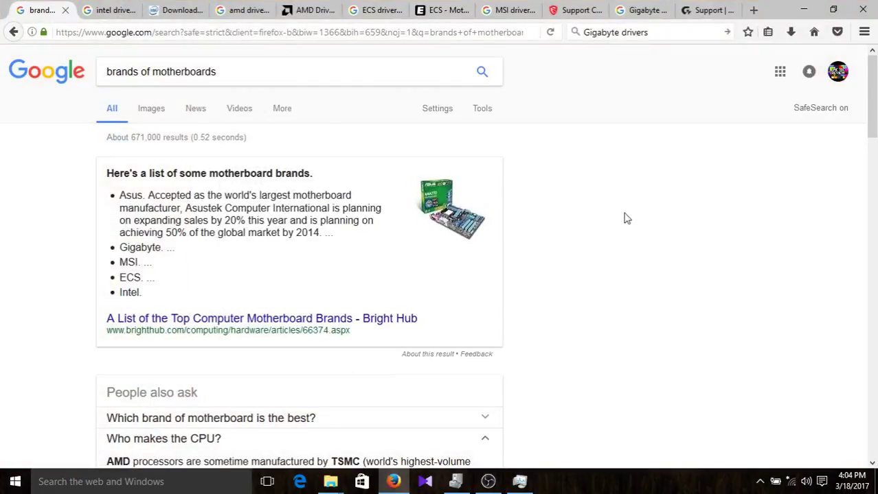
Show the 'intel drivers' Google results and highlight part of that query.
left_click(103, 8)
left_click(38, 8)
left_click(114, 6)
left_click_drag(171, 74, 92, 117)
Select the 'intel drivers' query, then show the Intel Driver Update Utility page from its top.
left_click(110, 72)
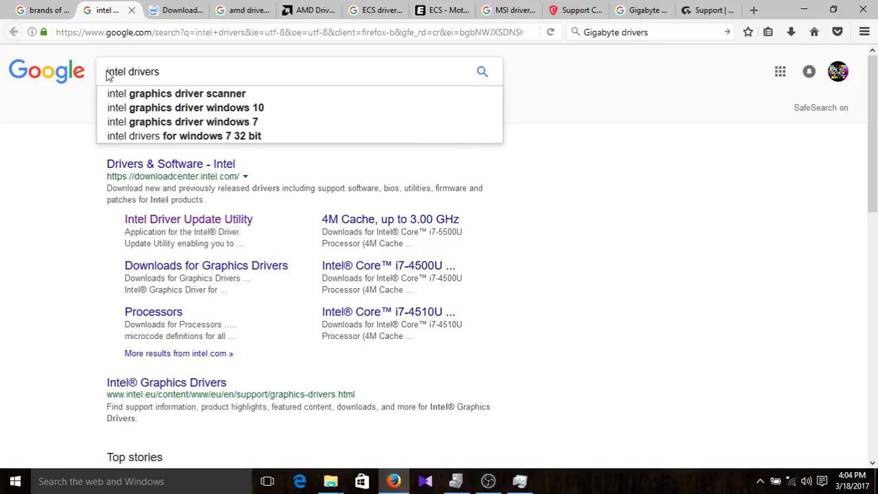
left_click_drag(179, 71, 177, 53)
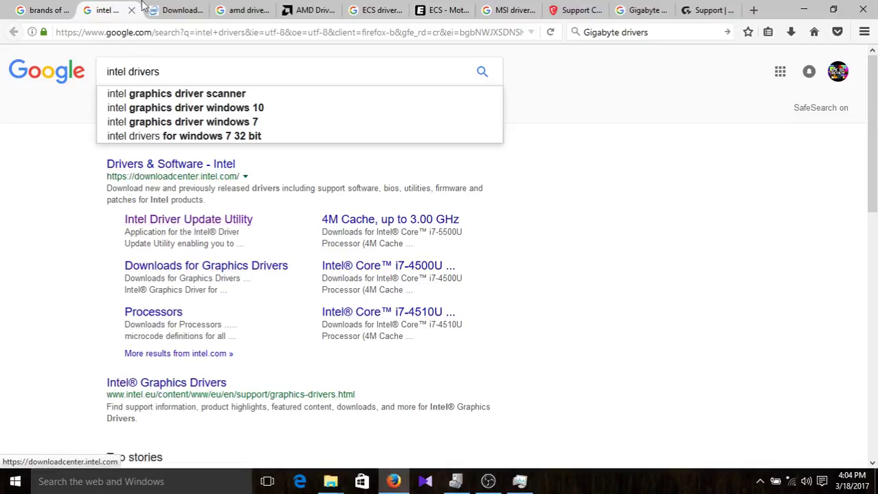
left_click(168, 9)
scroll(59, 212, "up", 5)
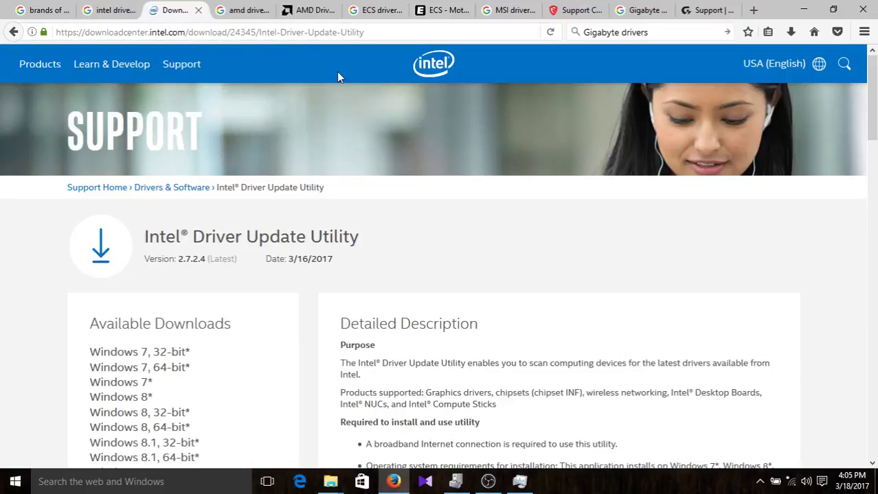
Select the page address, then scroll through the Intel Driver Update Utility download details.
left_click(429, 34)
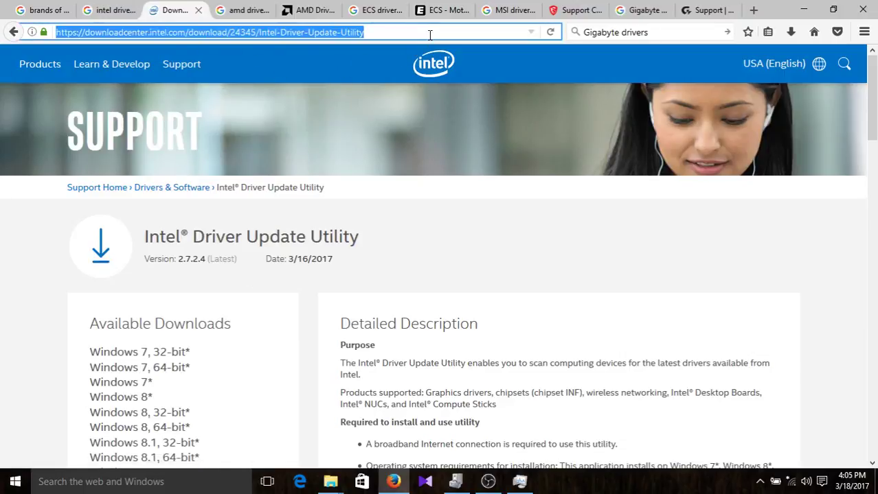
left_click(429, 34)
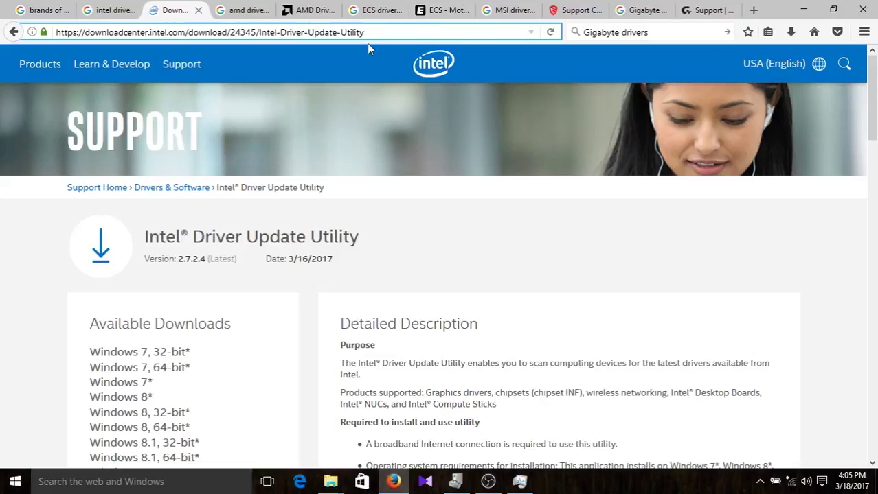
scroll(404, 206, "down", 2)
scroll(153, 170, "up", 2)
scroll(286, 239, "down", 8)
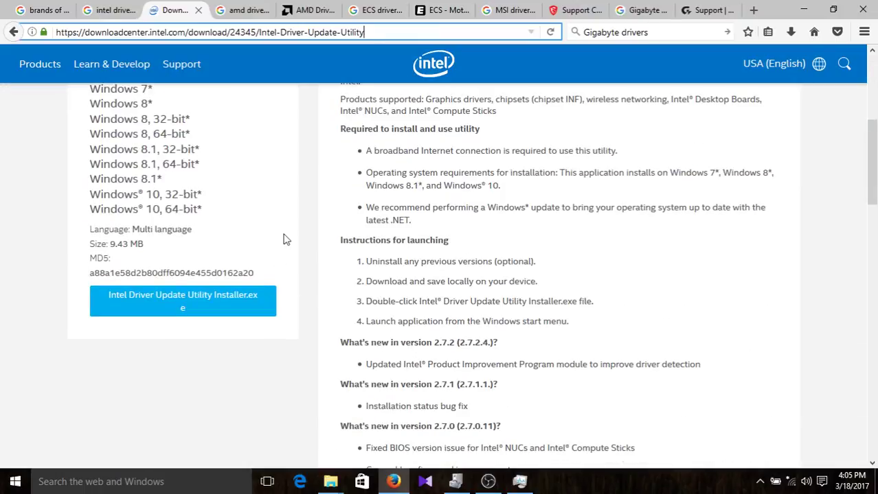
scroll(147, 314, "up", 8)
scroll(107, 274, "down", 2)
left_click_drag(87, 265, 92, 310)
scroll(62, 343, "down", 2)
Highlight the Windows 10, 64-bit entry in the Available Downloads list.
left_click(58, 352)
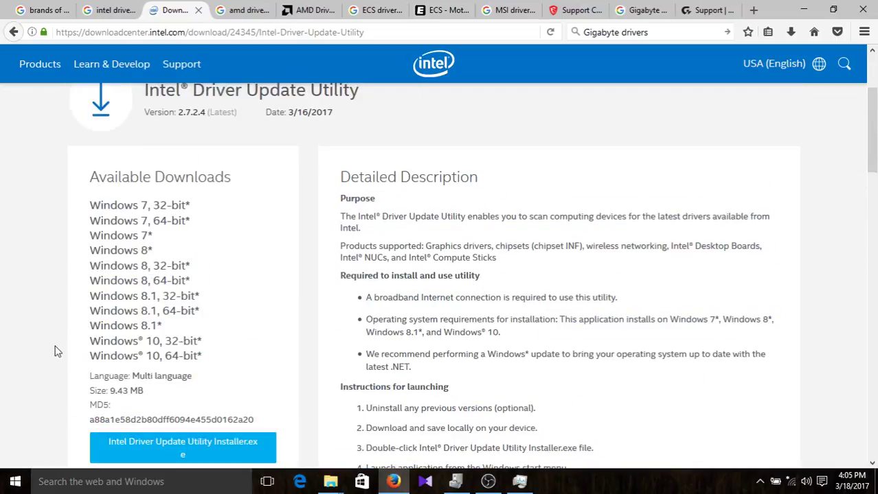
left_click_drag(206, 357, 92, 352)
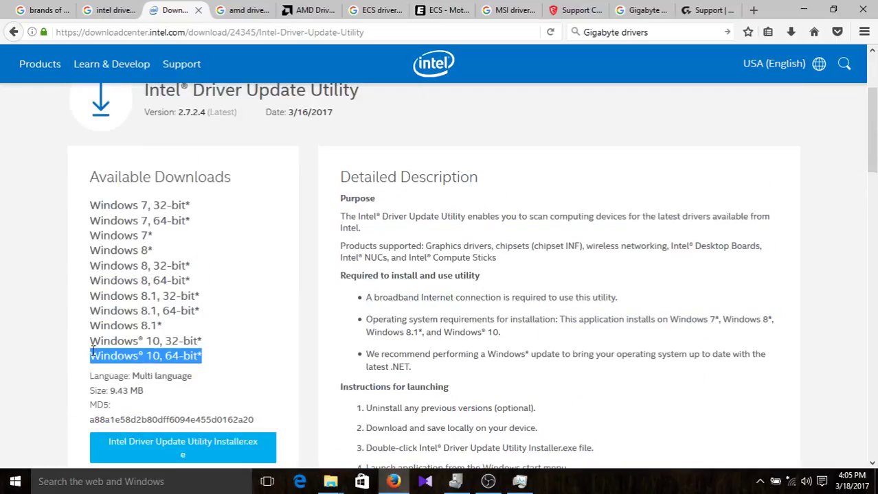
left_click(200, 354)
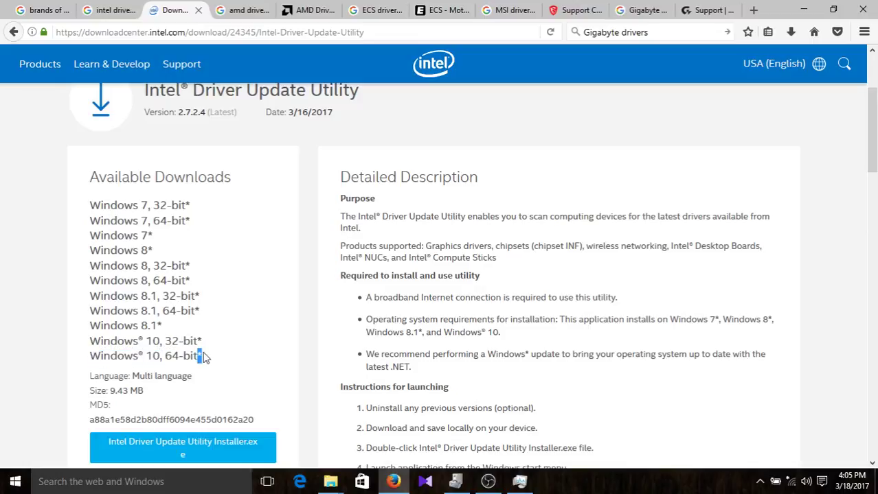
scroll(226, 340, "down", 5)
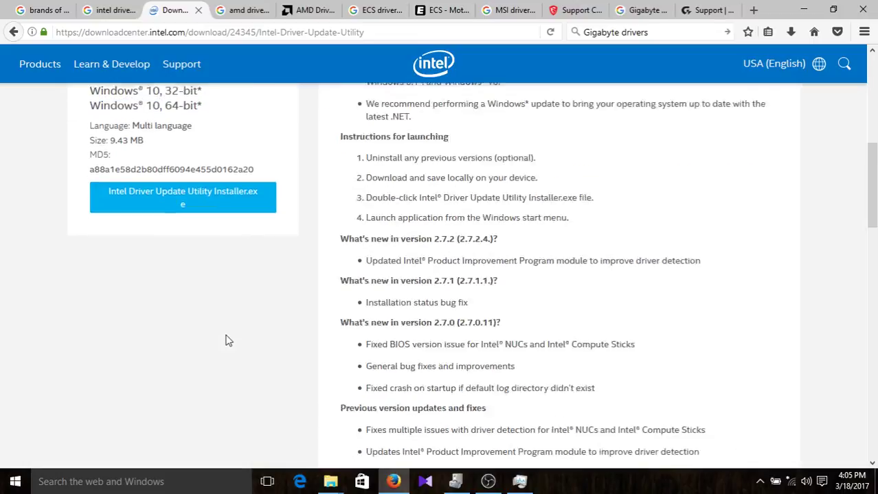
scroll(225, 339, "up", 5)
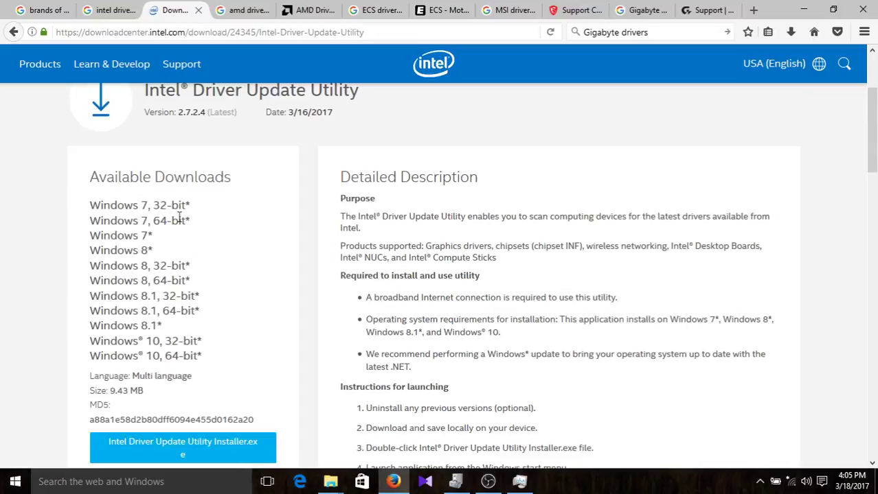
Highlight the supported Windows versions list and its Windows 10 entries.
left_click_drag(149, 206, 80, 207)
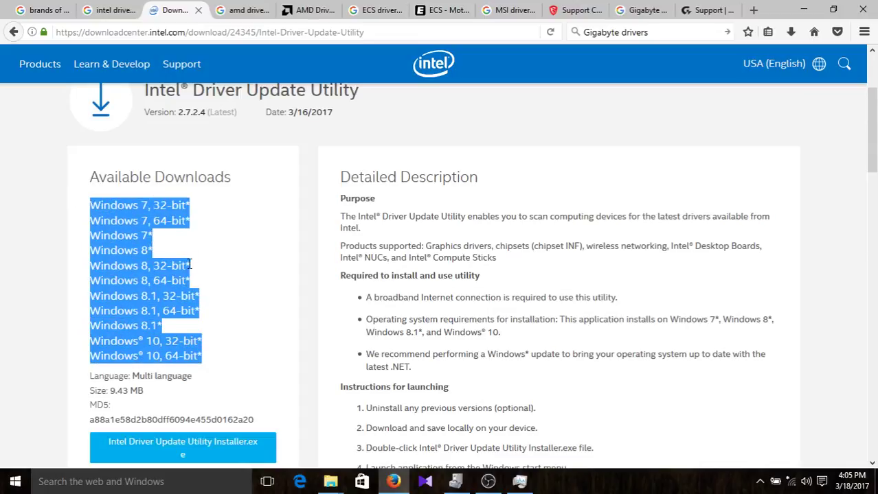
scroll(190, 261, "down", 4)
scroll(199, 271, "up", 3)
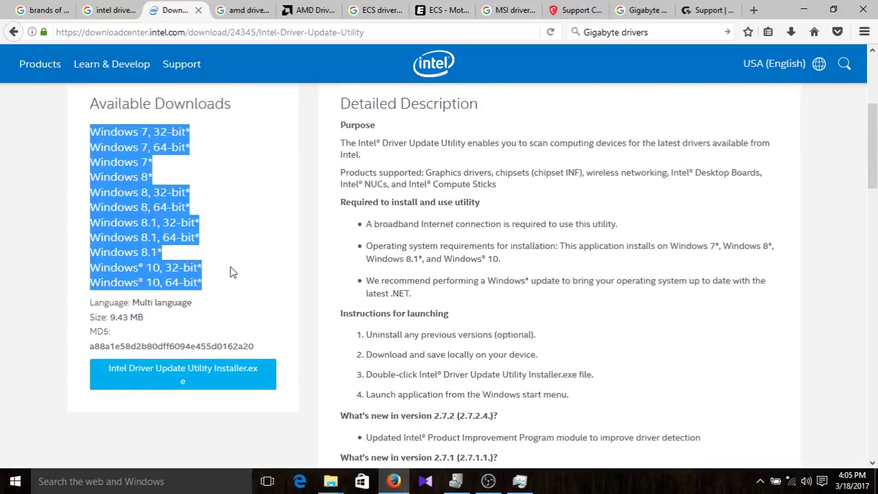
left_click(217, 292)
mouse_move(212, 290)
left_mouse_down()
mouse_move(91, 287)
mouse_move(210, 274)
left_mouse_up()
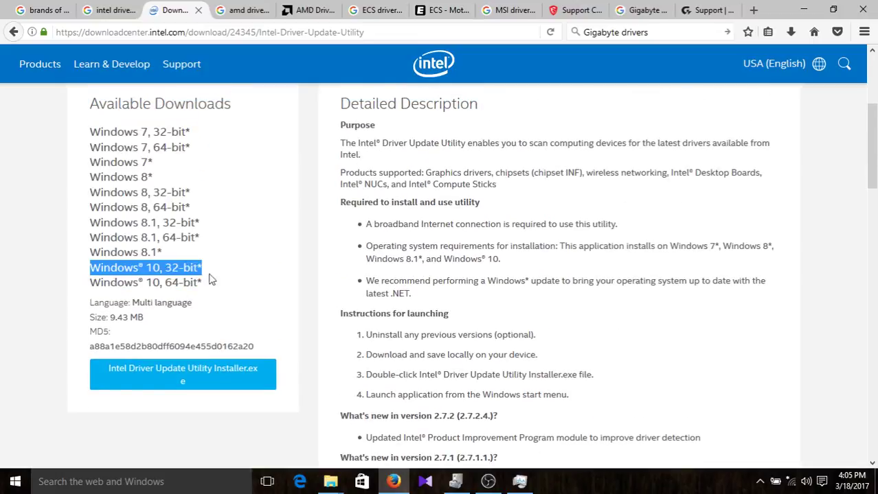
left_click_drag(90, 252, 112, 252)
left_click(259, 331)
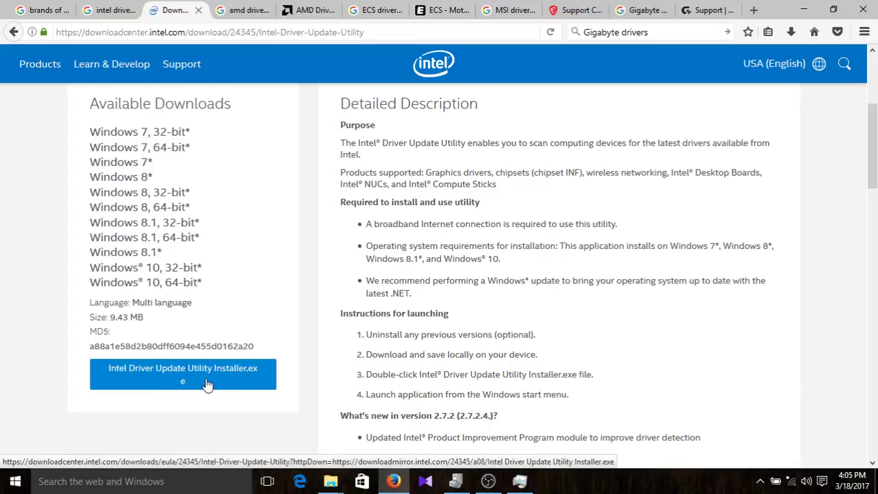
Scroll back up the Intel Driver Update Utility download page.
scroll(359, 225, "up", 3)
scroll(354, 219, "down", 7)
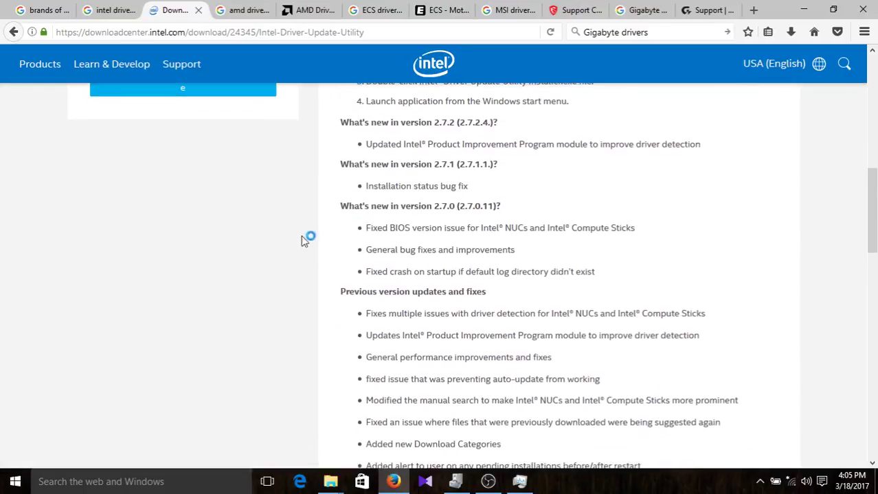
scroll(232, 232, "up", 6)
scroll(210, 269, "down", 6)
scroll(136, 239, "up", 2)
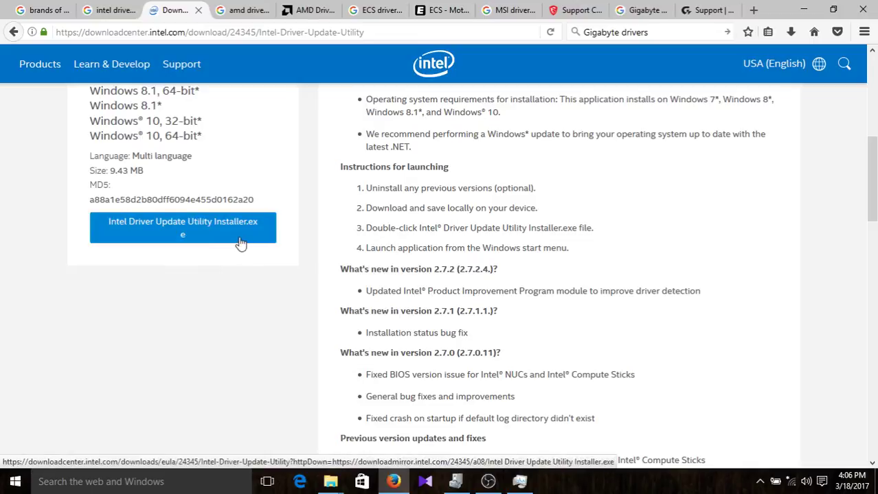
scroll(316, 281, "up", 2)
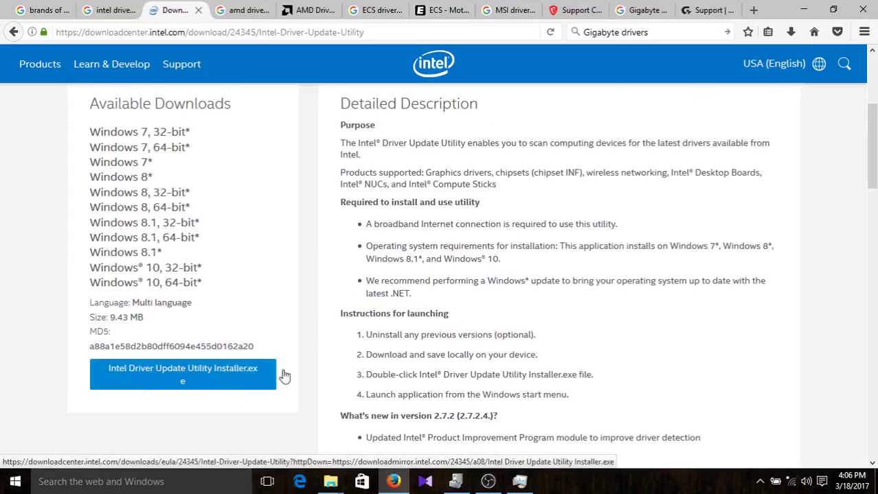
Check Firefox's recent downloads, then launch Intel Driver Update Utility from its desktop shortcut.
left_click(790, 32)
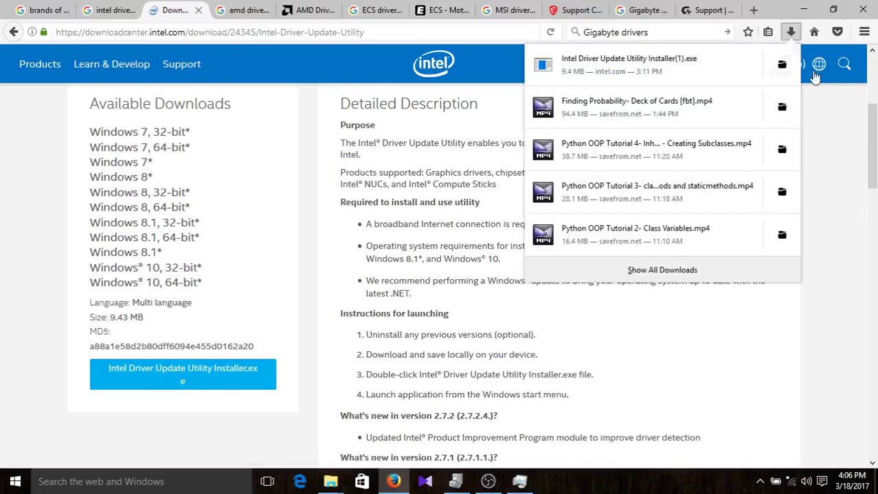
left_click(803, 9)
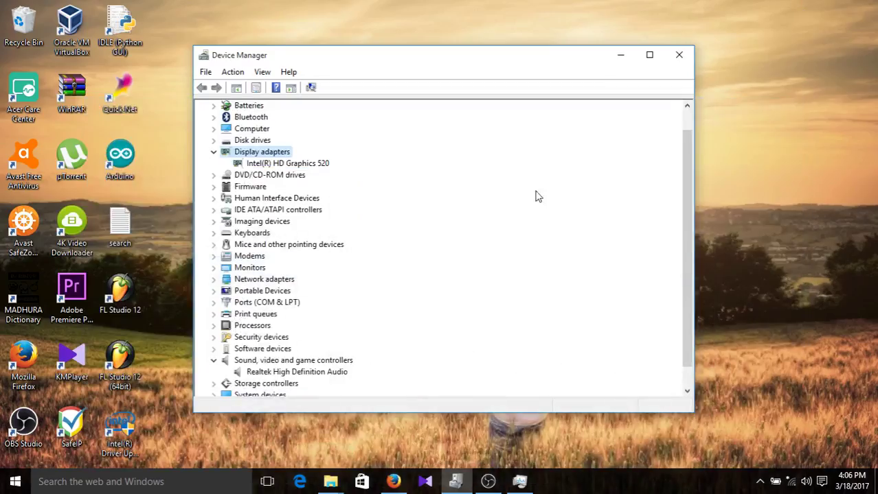
left_click(118, 425)
double_click(118, 423)
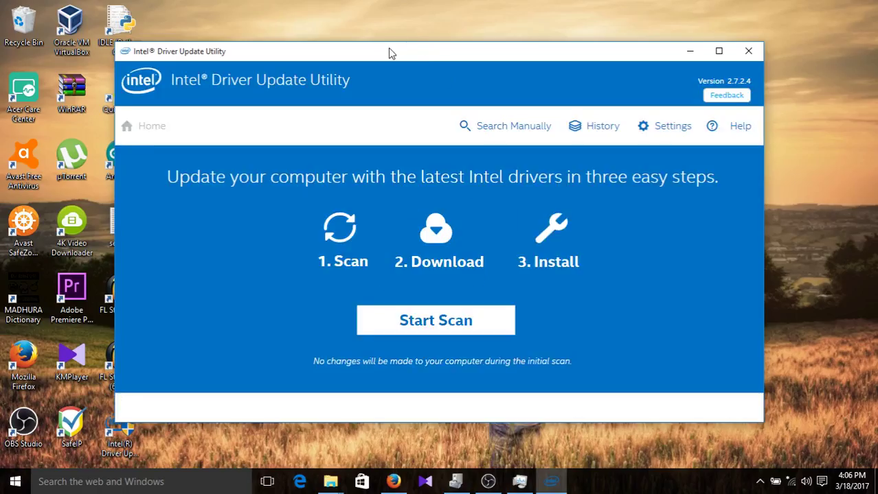
Reposition the Intel Driver Update Utility window on screen.
left_click_drag(388, 53, 417, 55)
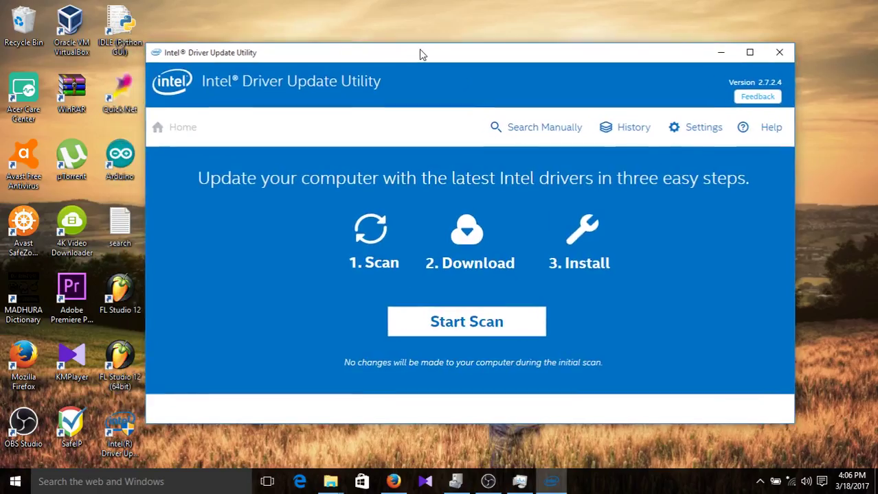
left_click_drag(349, 55, 403, 51)
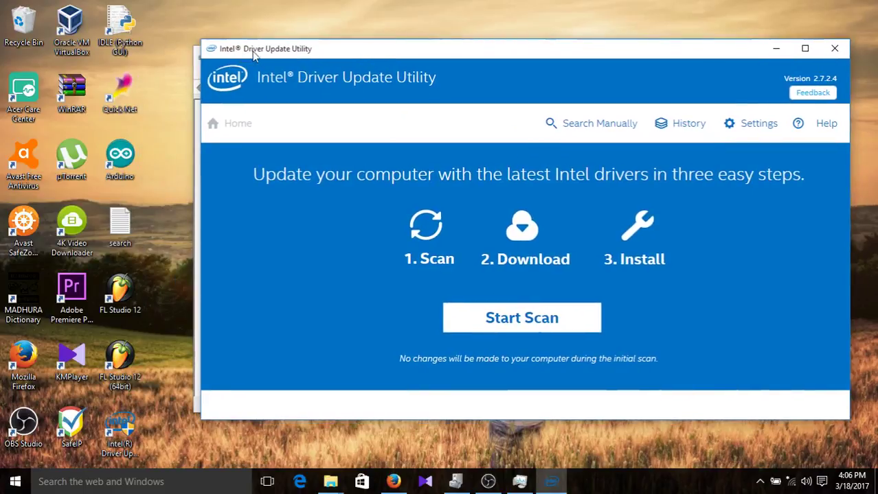
left_click_drag(408, 53, 395, 38)
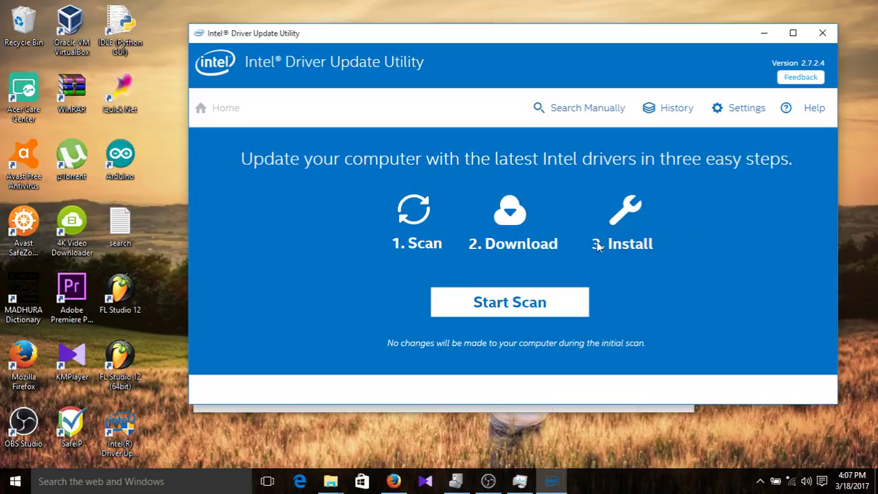
Minimize the Intel utility, reposition Device Manager, and show Firefox's 'amd drivers' results.
left_click(764, 34)
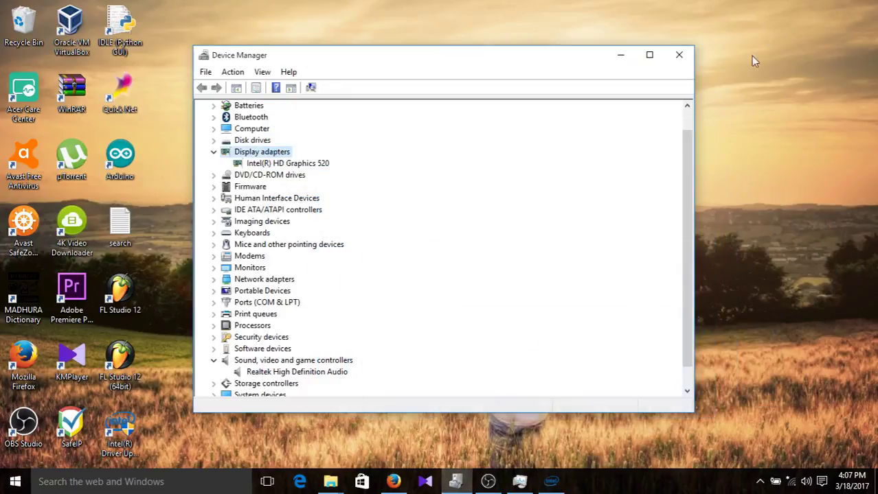
left_click_drag(478, 62, 520, 76)
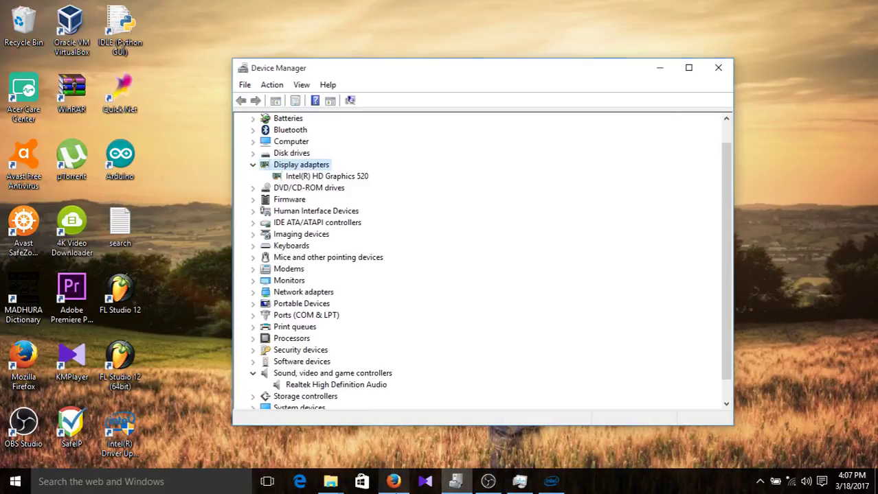
left_click(393, 481)
left_click(239, 9)
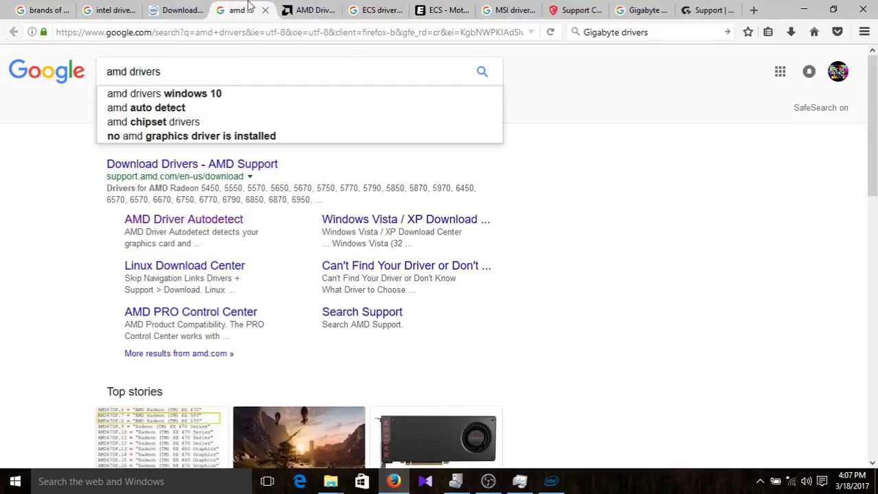
Glance at the Intel tabs, return to 'amd drivers', and select its query text.
left_click(111, 9)
left_click(177, 9)
left_click(238, 9)
triple_click(137, 71)
triple_click(175, 72)
left_click_drag(180, 74, 95, 69)
left_click(86, 231)
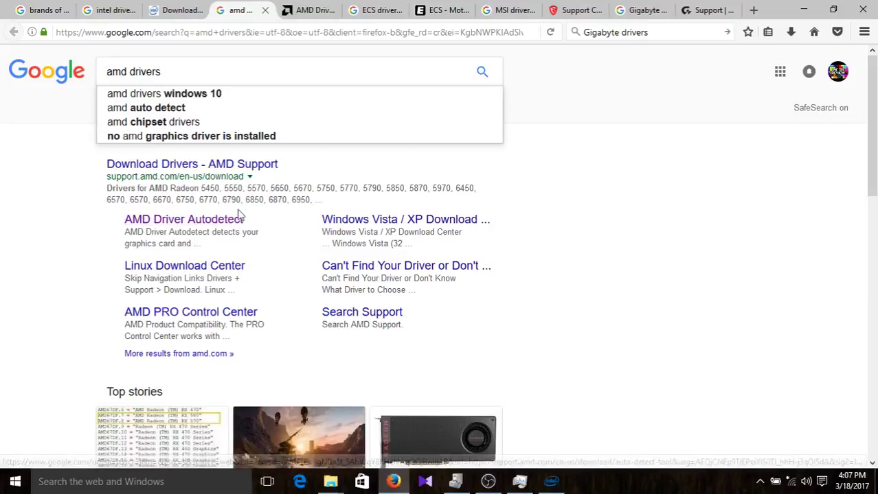
Review the AMD Driver Autodetect page, highlighting its 67 MB file size and title.
left_click(301, 8)
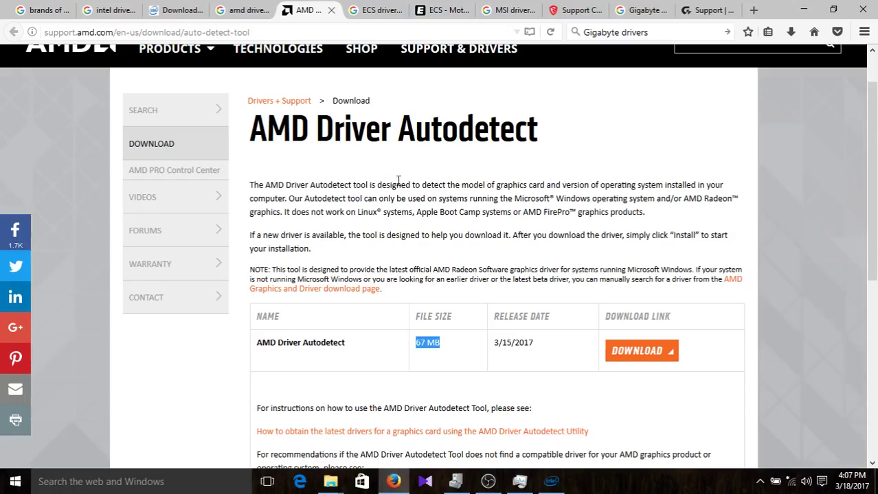
scroll(441, 167, "up", 1)
scroll(432, 150, "down", 5)
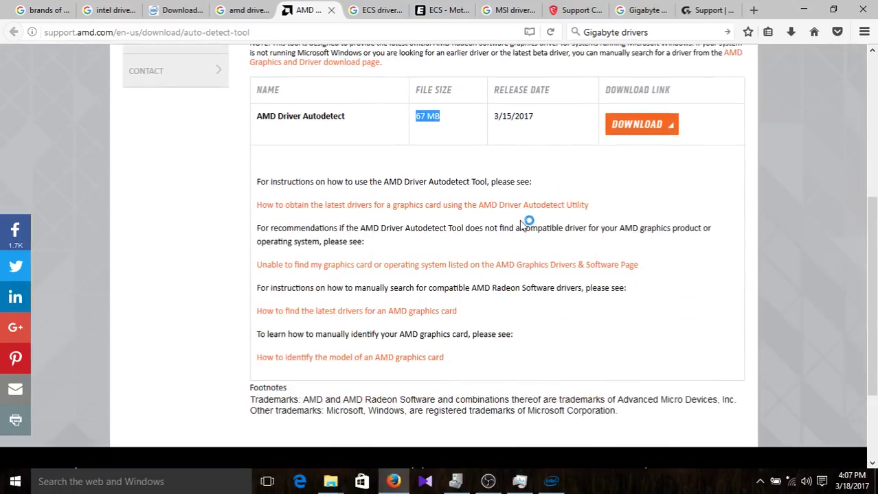
scroll(432, 281, "up", 5)
scroll(473, 357, "down", 1)
left_click(443, 299)
left_click_drag(455, 332, 397, 331)
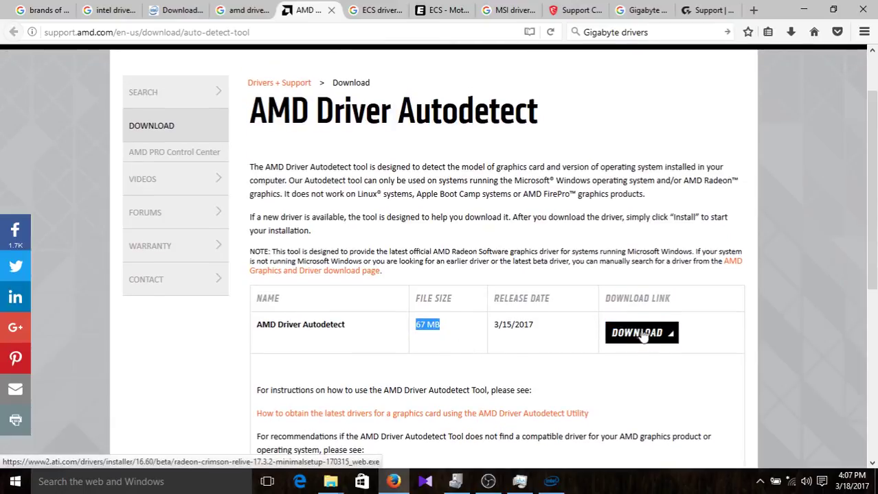
scroll(536, 216, "up", 2)
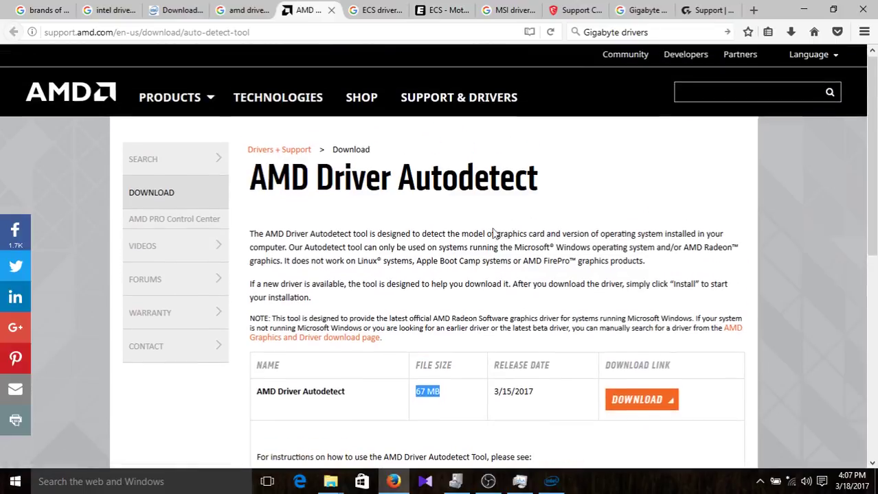
left_click_drag(256, 182, 558, 188)
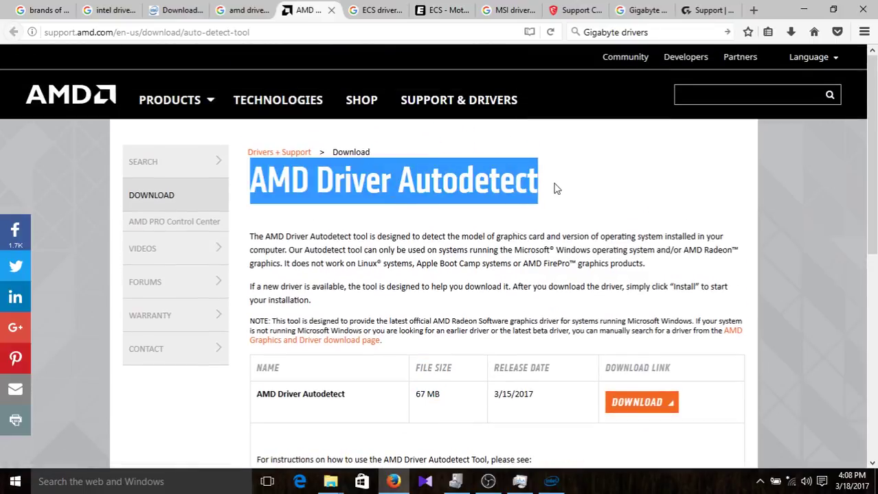
left_click(563, 184)
Move from the ECS drivers results to the ECS Download Center and scroll its lists.
left_click(375, 9)
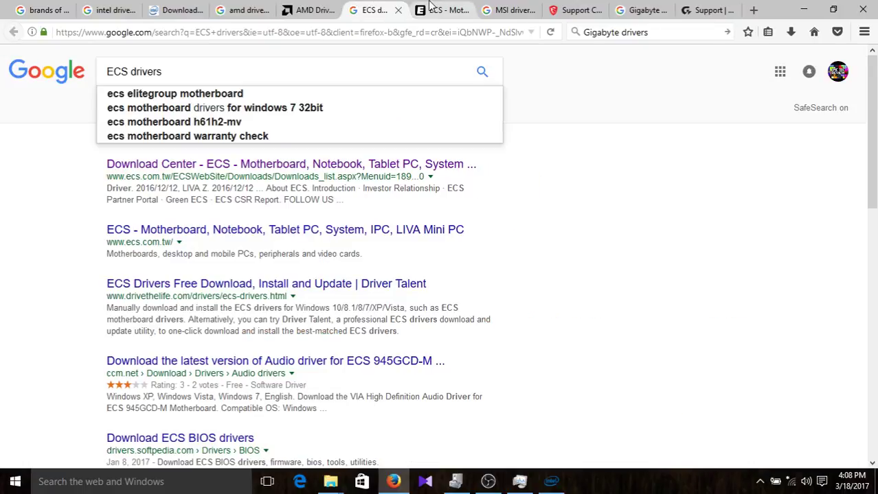
left_click(433, 8)
left_click(371, 10)
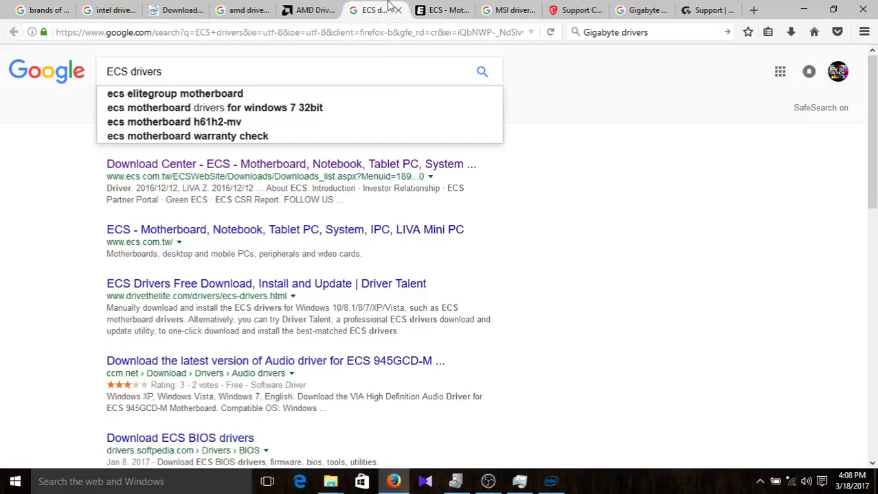
left_click(441, 8)
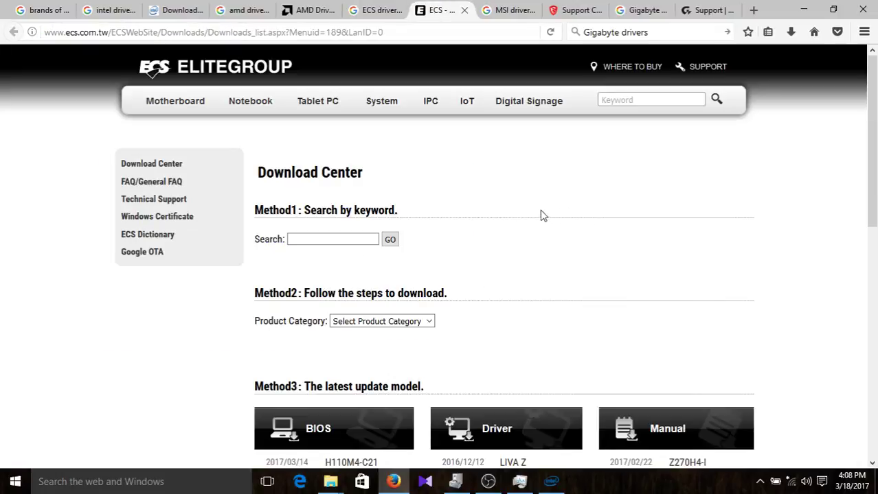
mouse_move(175, 101)
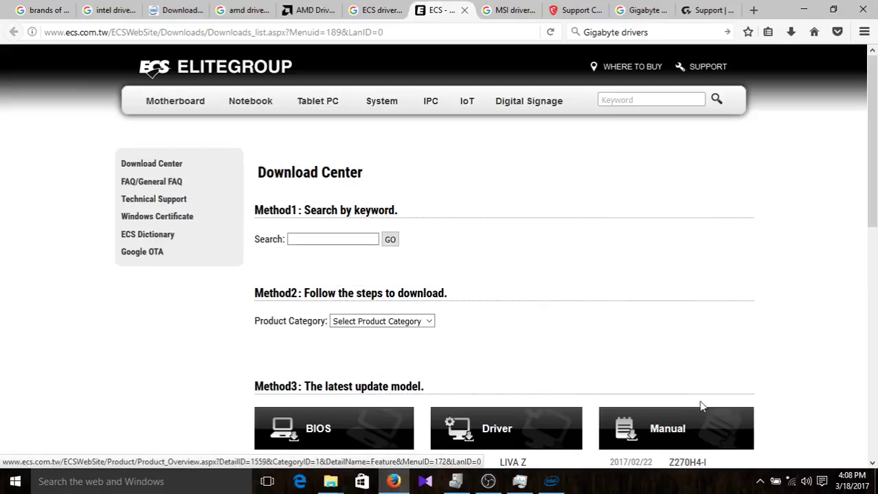
scroll(450, 234, "down", 8)
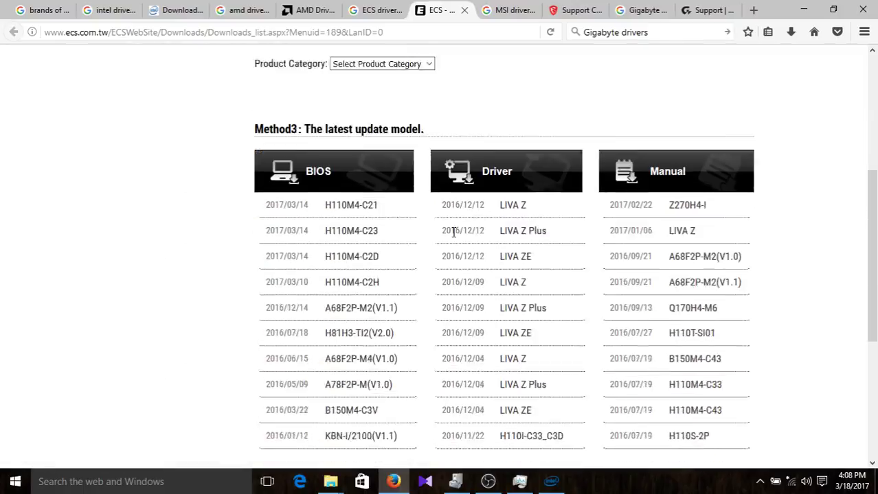
scroll(442, 264, "up", 7)
scroll(440, 287, "up", 2)
Switch between ECS Download Center and the 'MSI drivers' results, ending on MSI results.
left_click(508, 9)
left_click(420, 7)
left_click(499, 8)
left_click(450, 9)
left_click(488, 9)
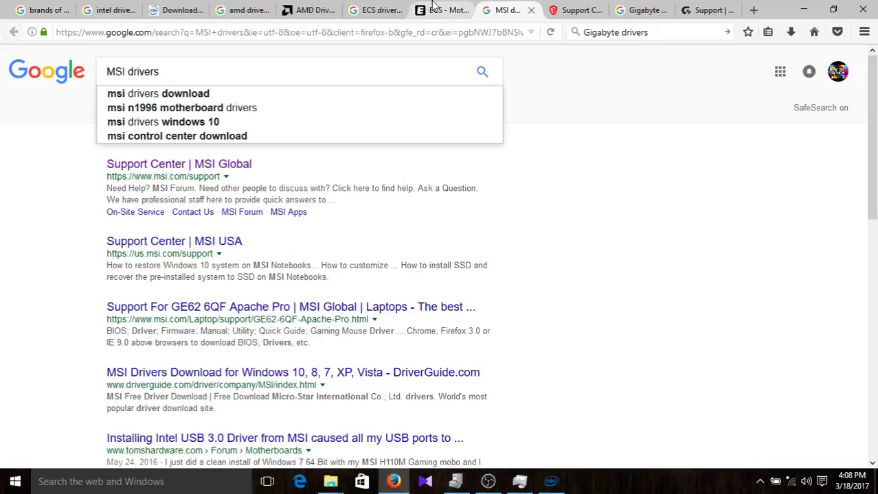
Cycle through the Intel, ECS and MSI tabs, peeking at MSI's Support page.
left_click(109, 8)
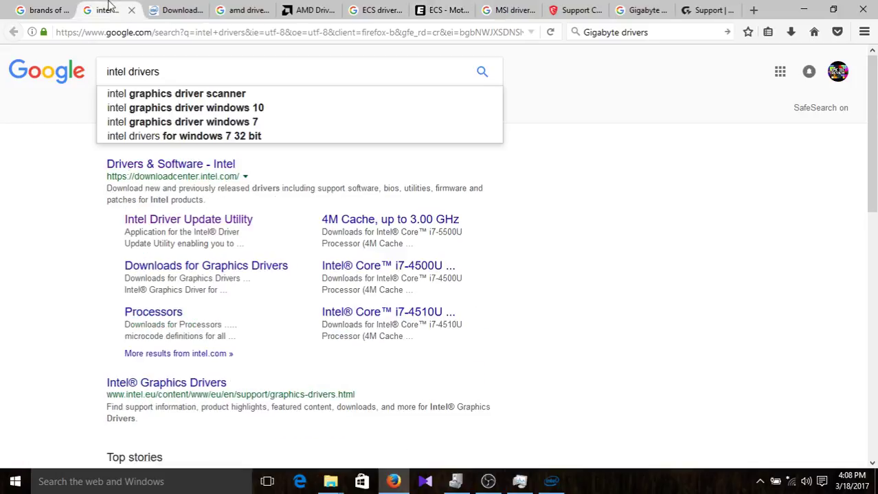
left_click(429, 8)
left_click(503, 7)
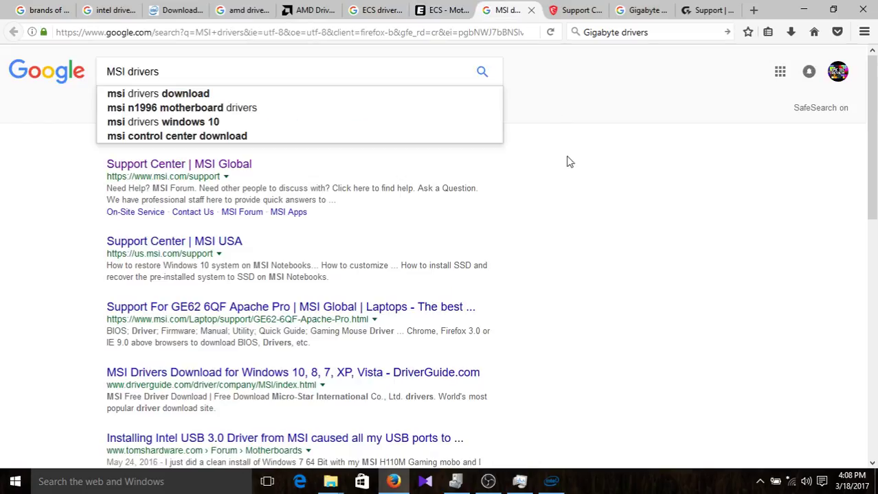
left_click(580, 9)
left_click(503, 7)
Select the 'MSI drivers' search query text.
double_click(161, 76)
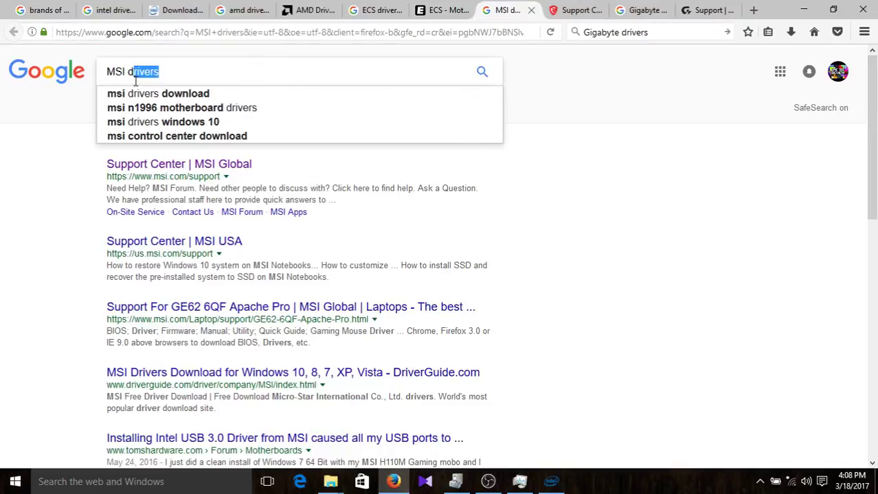
left_click_drag(177, 76, 154, 73)
left_click(146, 74)
left_click(180, 70)
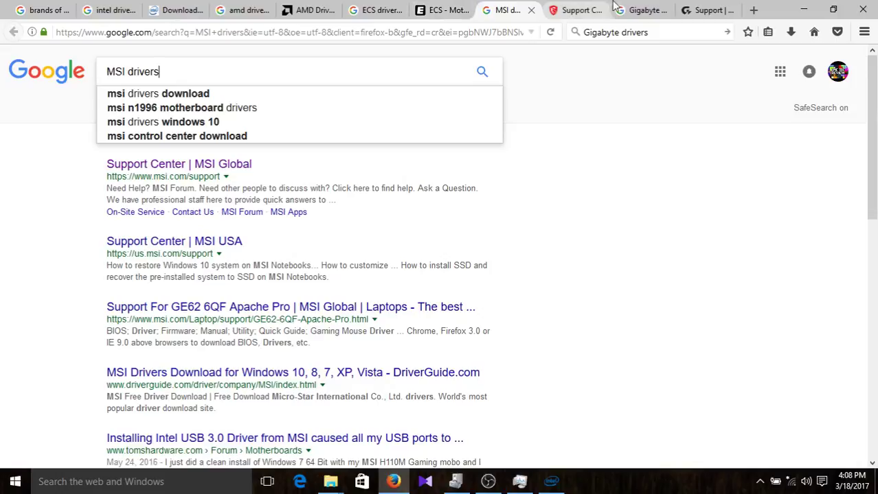
left_click_drag(214, 65, 104, 61)
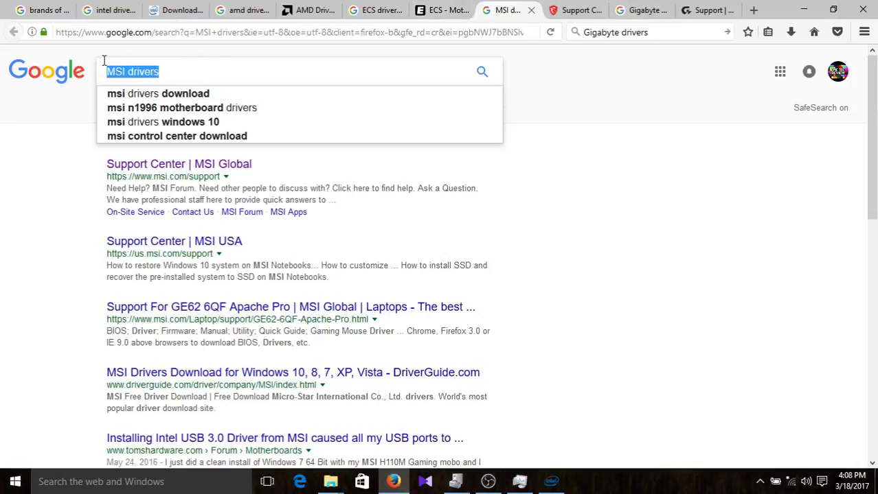
View MSI's support page, then the Gigabyte results and GIGABYTE Support page from the top.
left_click(552, 9)
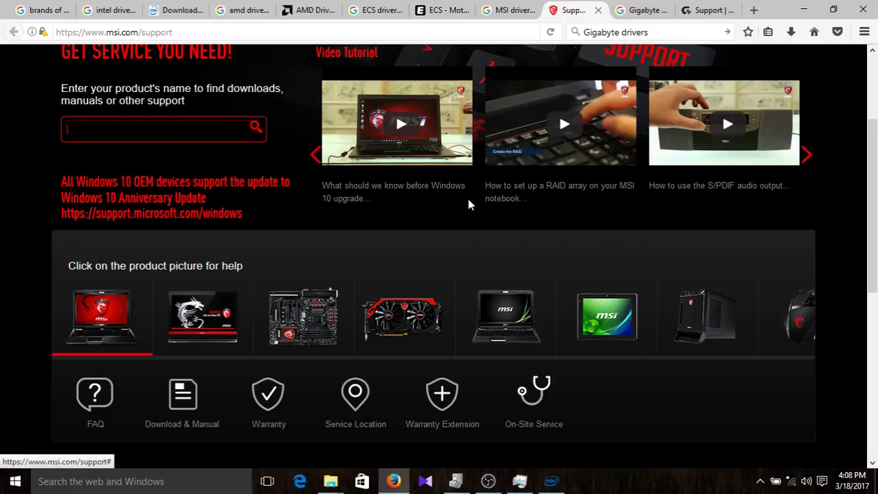
scroll(467, 199, "up", 3)
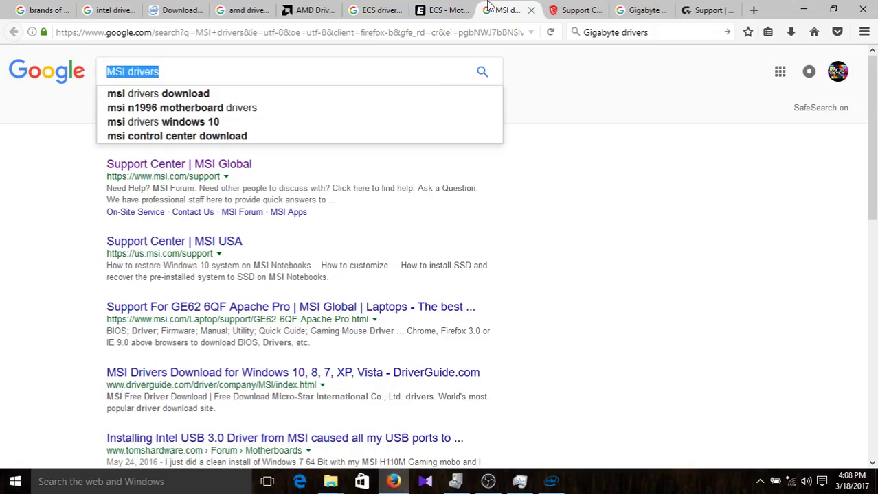
left_click(496, 10)
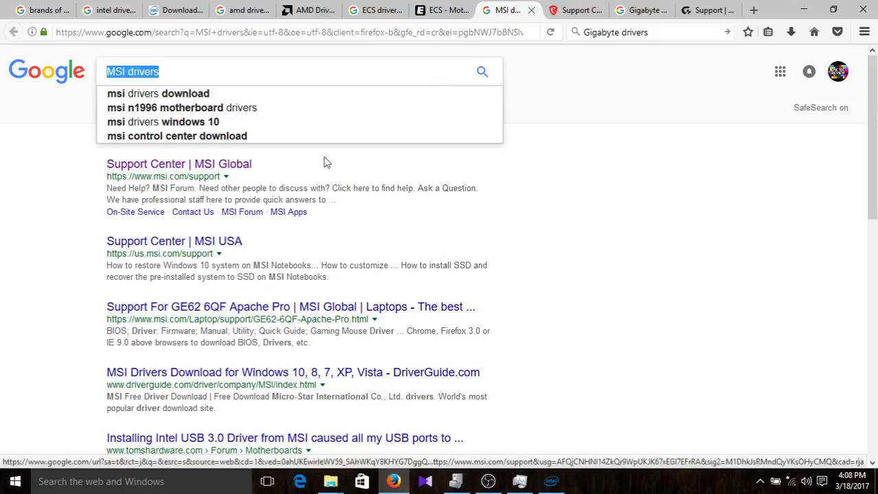
left_click(566, 10)
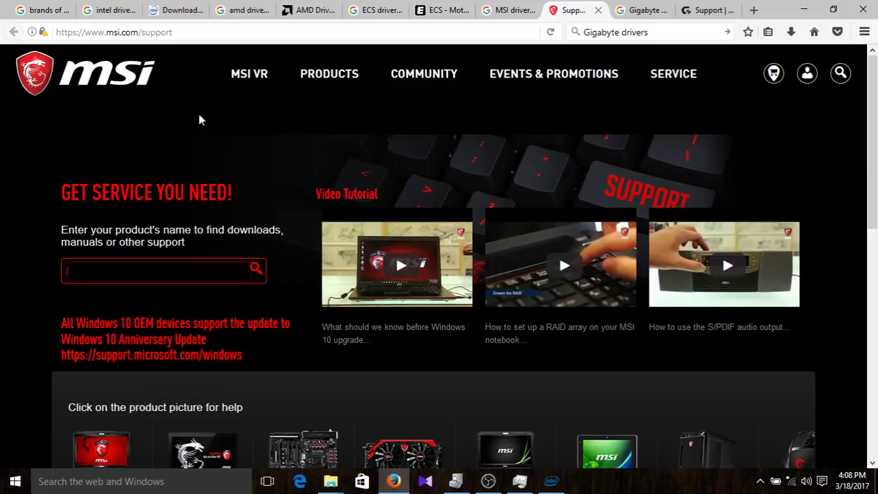
left_click(618, 6)
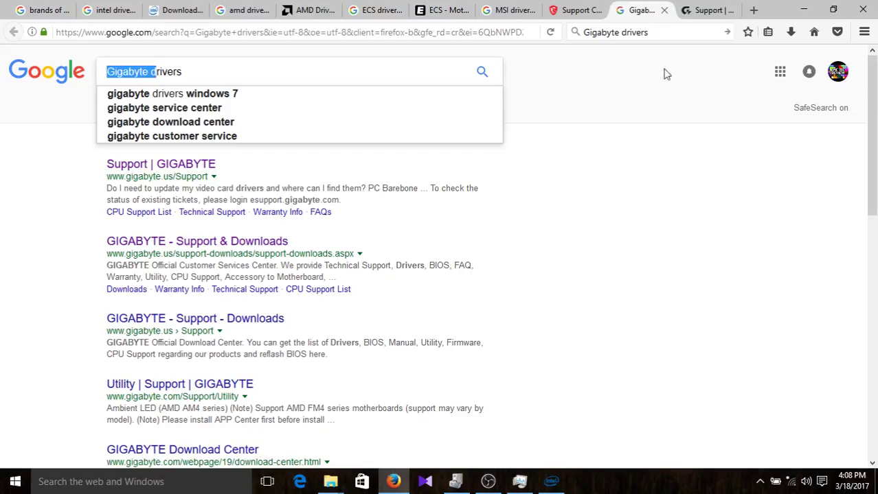
left_click(708, 10)
scroll(596, 177, "up", 3)
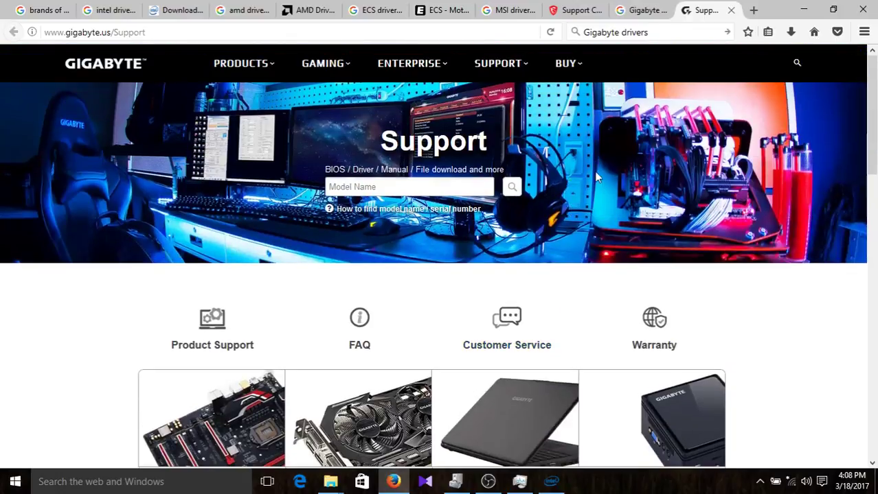
left_click(803, 9)
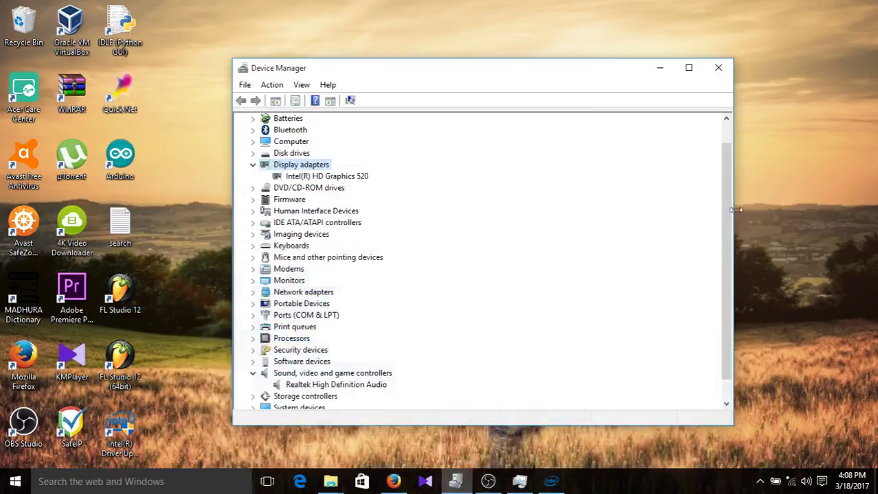
left_click_drag(425, 74, 386, 78)
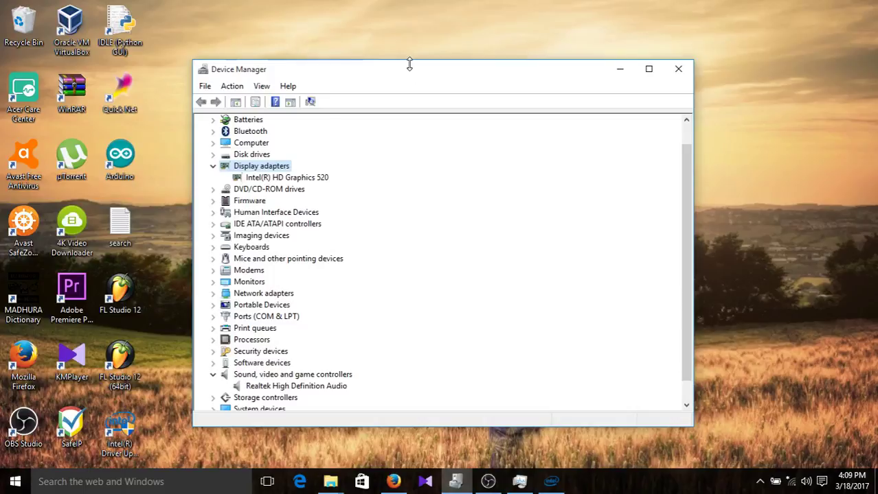
left_click_drag(409, 69, 425, 54)
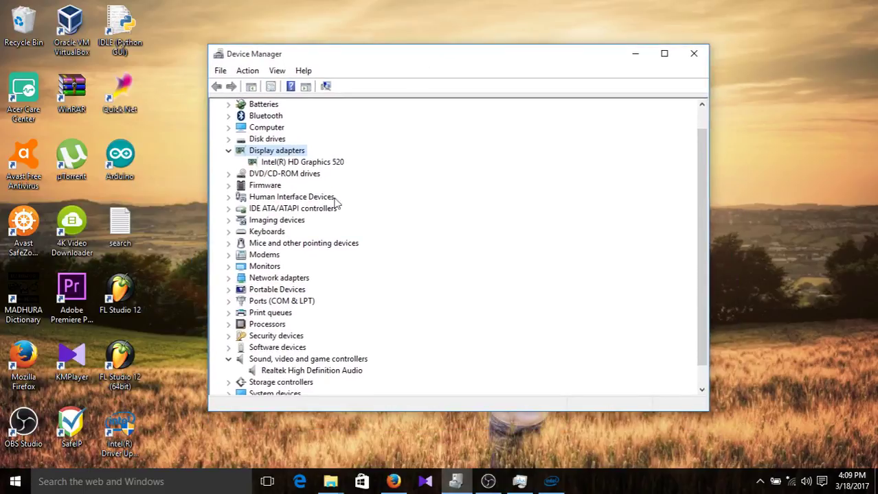
left_click(15, 481)
left_click(335, 8)
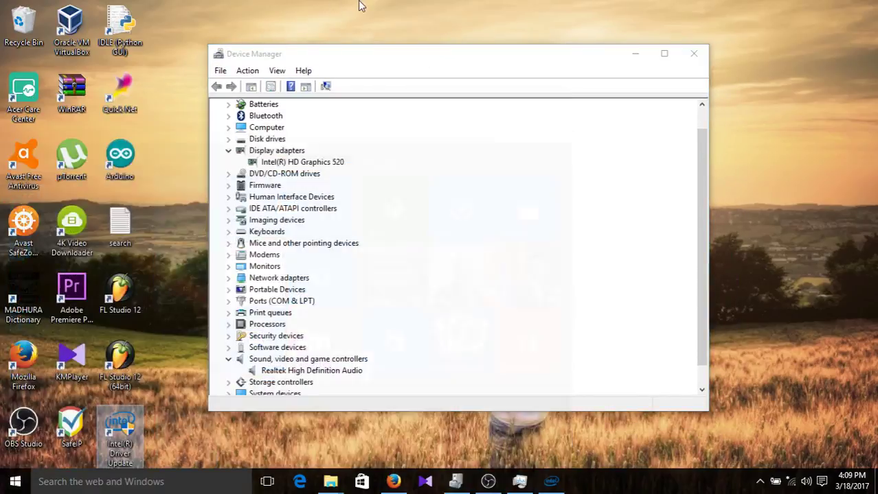
mouse_move(429, 62)
left_mouse_down()
mouse_move(416, 71)
mouse_move(442, 71)
left_mouse_up()
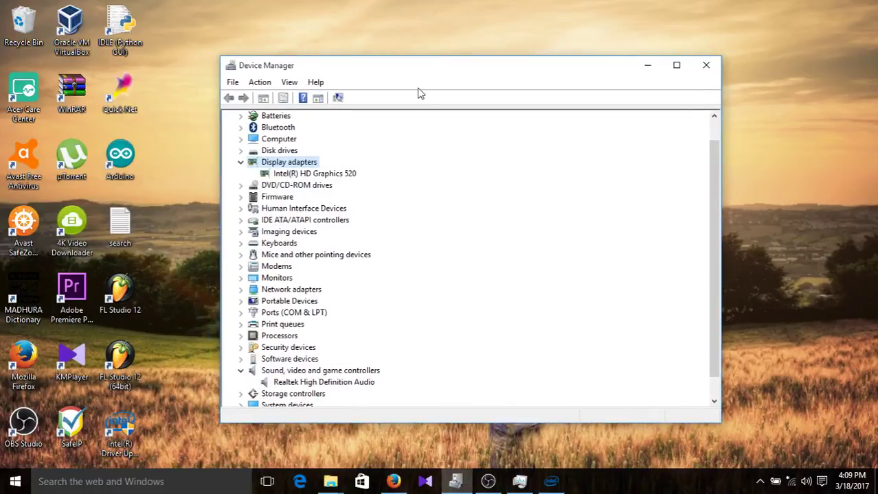
mouse_move(502, 63)
left_mouse_down()
mouse_move(472, 51)
mouse_move(497, 73)
left_mouse_up()
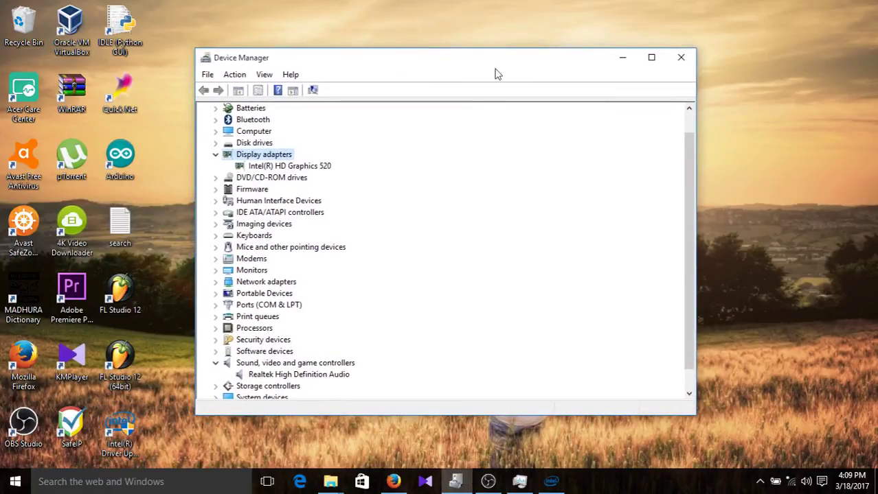
right_click(715, 72)
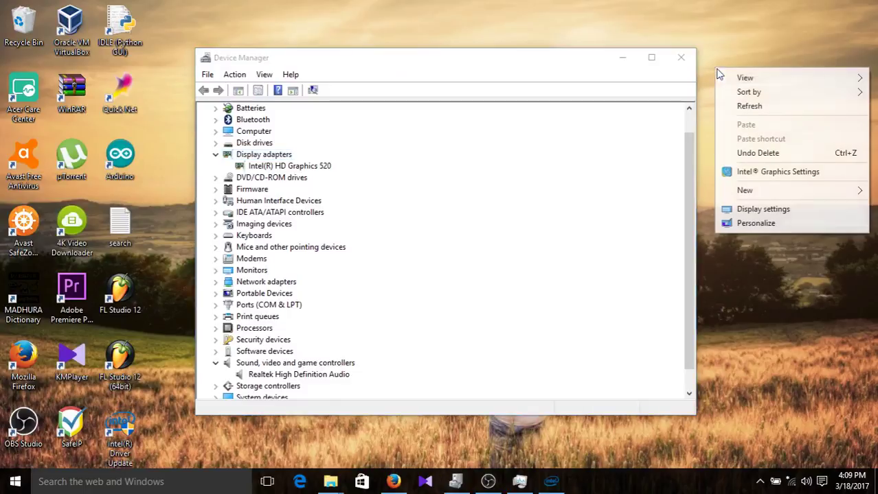
left_click(740, 108)
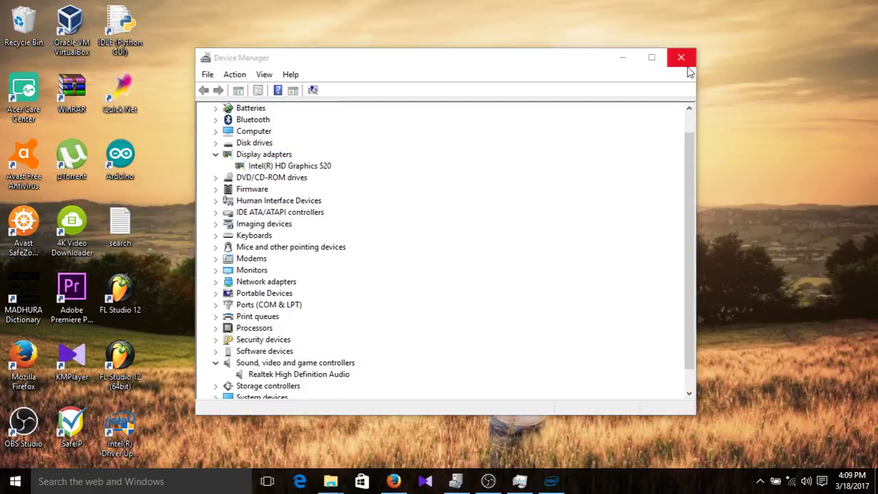
right_click(719, 111)
left_click(745, 155)
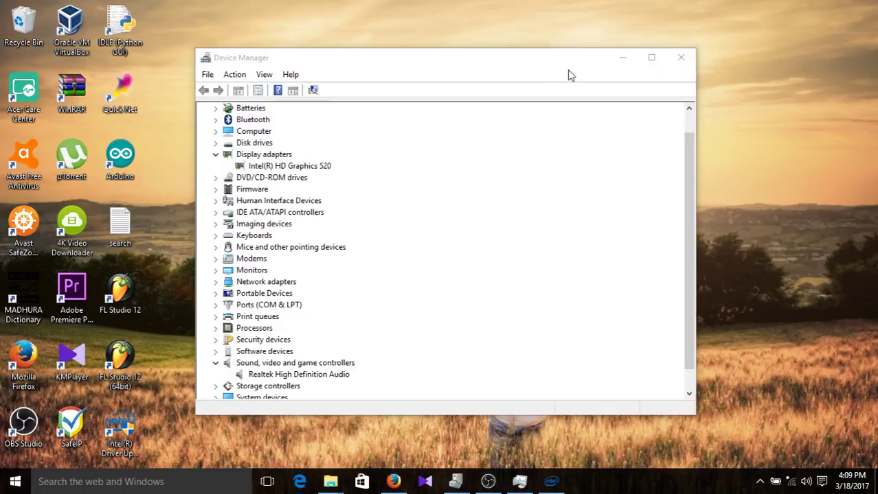
left_click(541, 62)
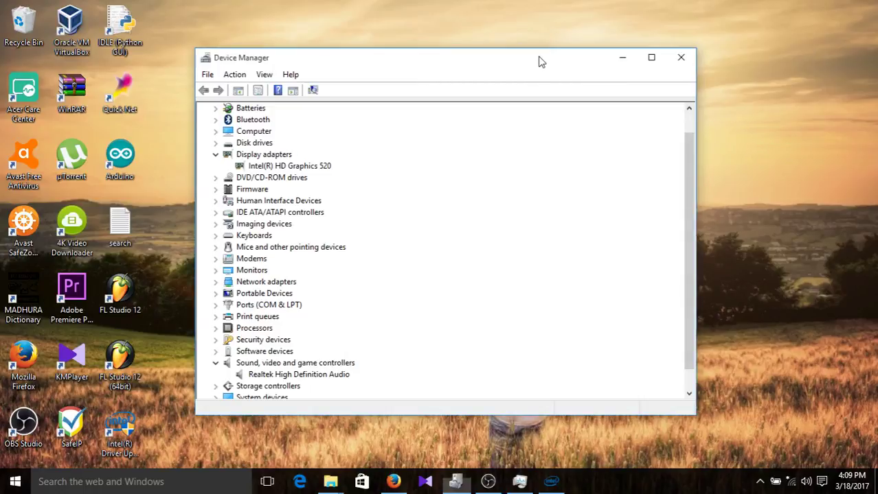
left_click_drag(507, 62, 482, 61)
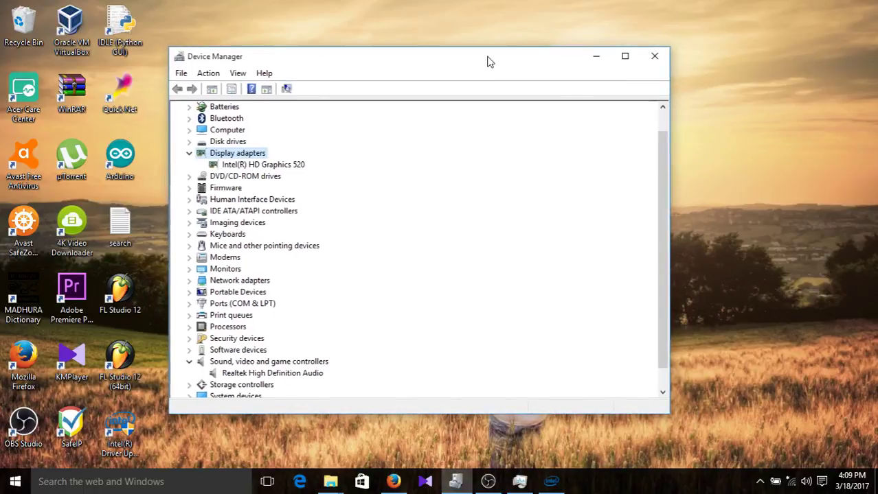
right_click(695, 111)
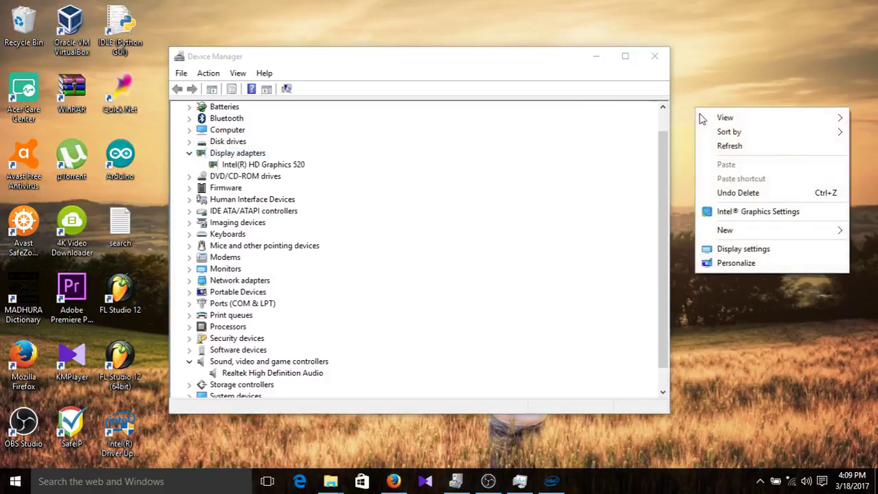
left_click(739, 147)
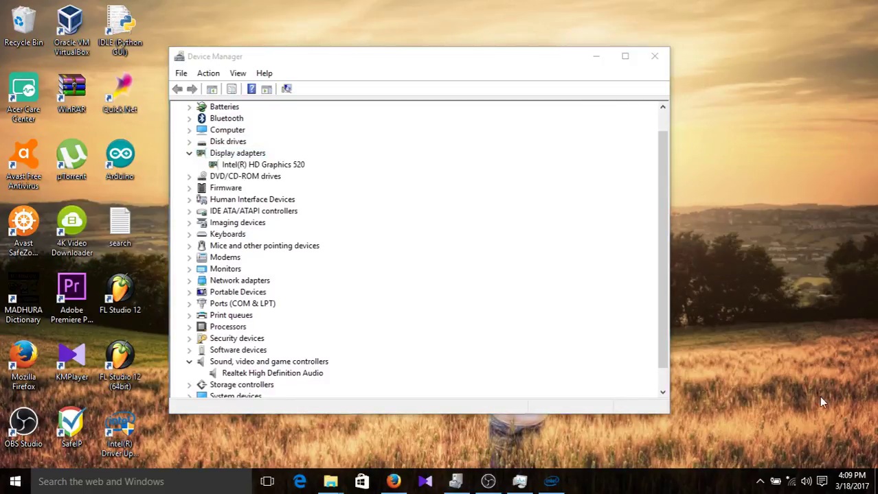
left_click_drag(774, 374, 660, 474)
left_click_drag(876, 337, 613, 492)
right_click(703, 82)
left_click(730, 116)
left_click_drag(454, 56, 468, 54)
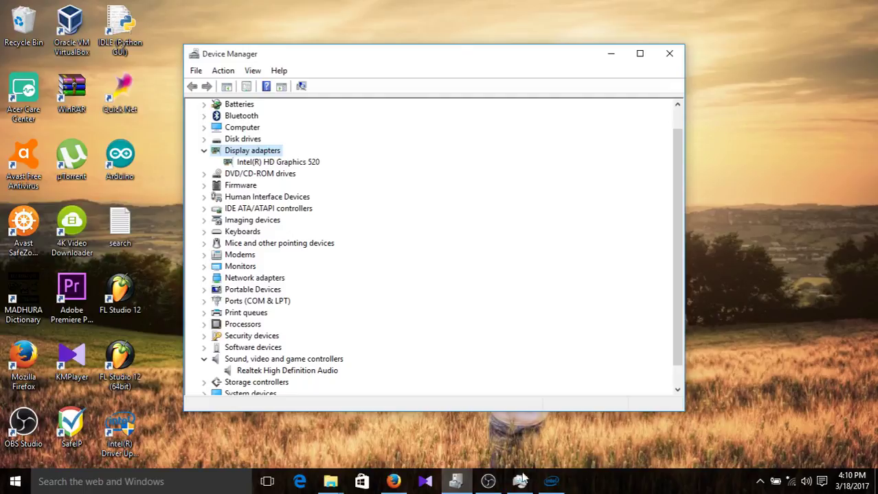
Open Settings' Update & security page showing Windows Update error 0x80070422.
left_click(15, 481)
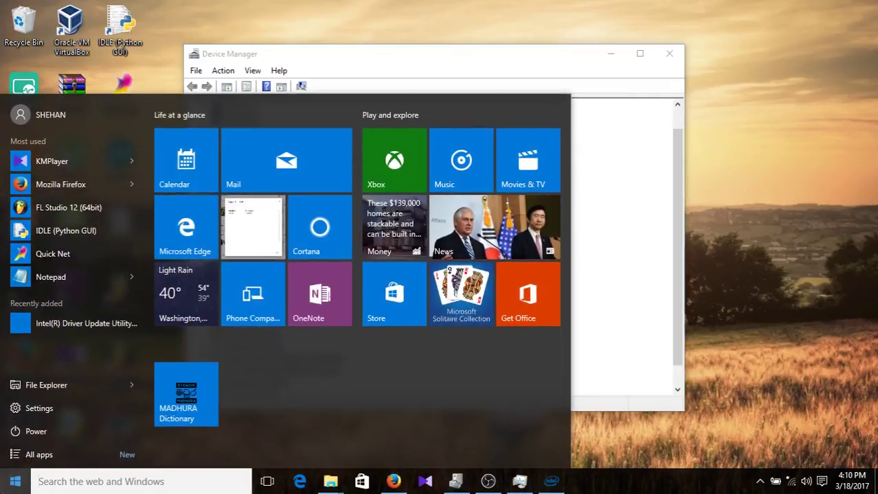
left_click(35, 408)
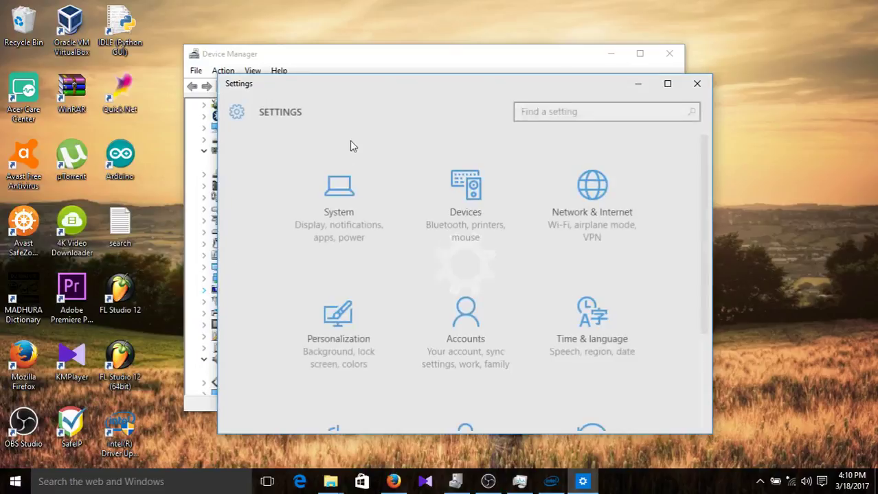
scroll(438, 147, "down", 3)
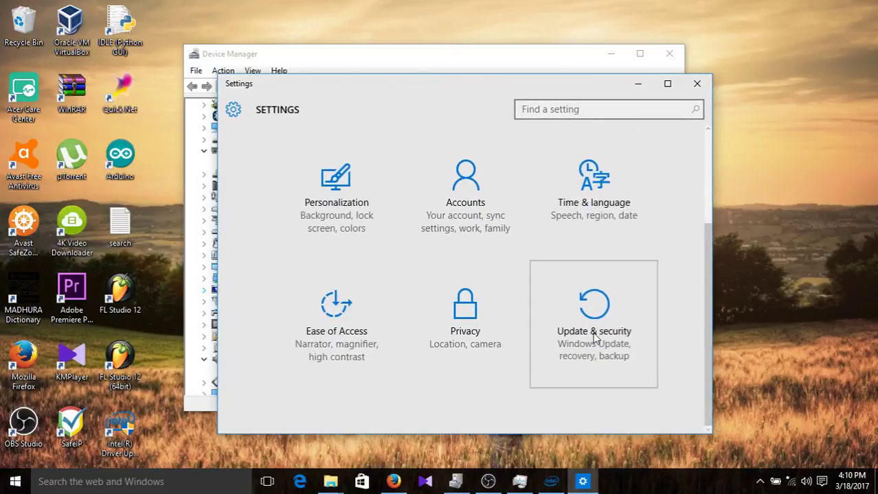
left_click(594, 336)
left_click_drag(443, 95, 426, 88)
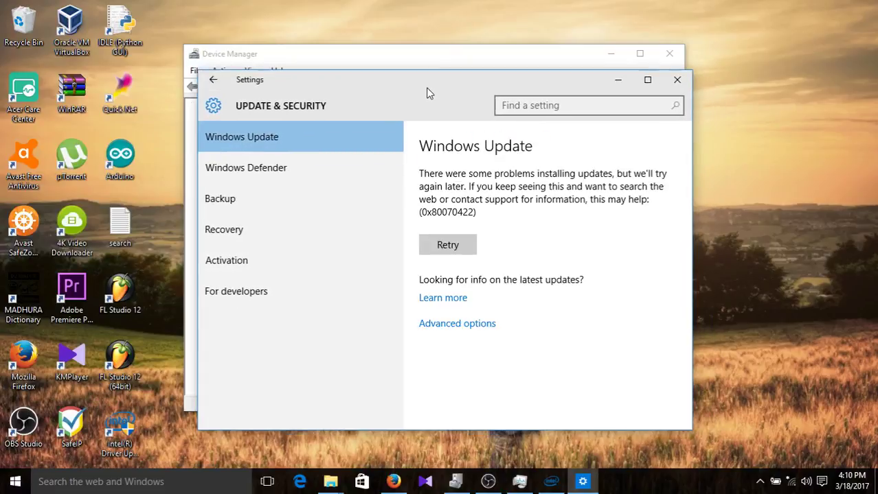